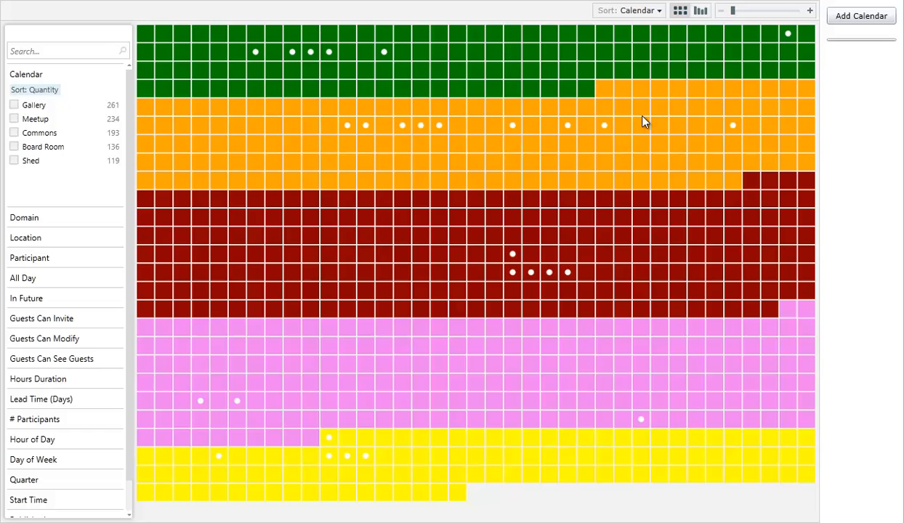
# Step: Show the calendar events as a column graph grouped by Day of Week
pyautogui.click(700, 13)
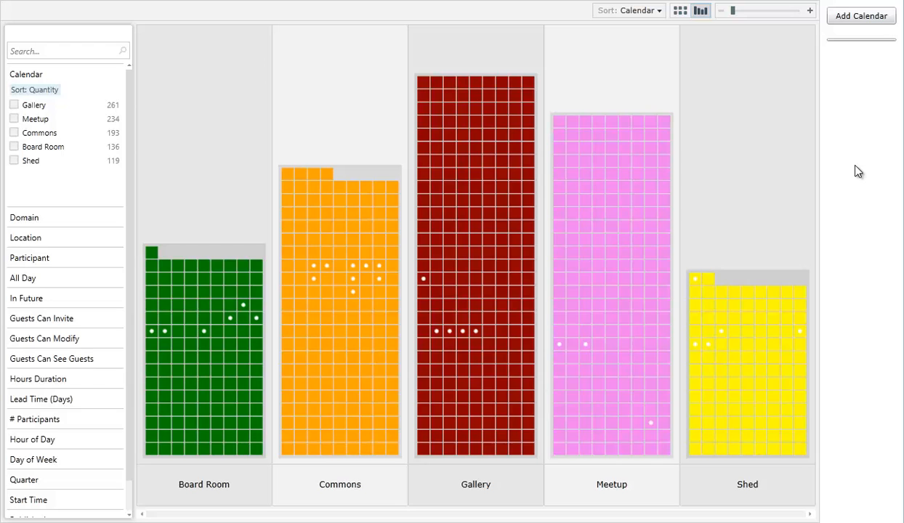
pyautogui.click(635, 16)
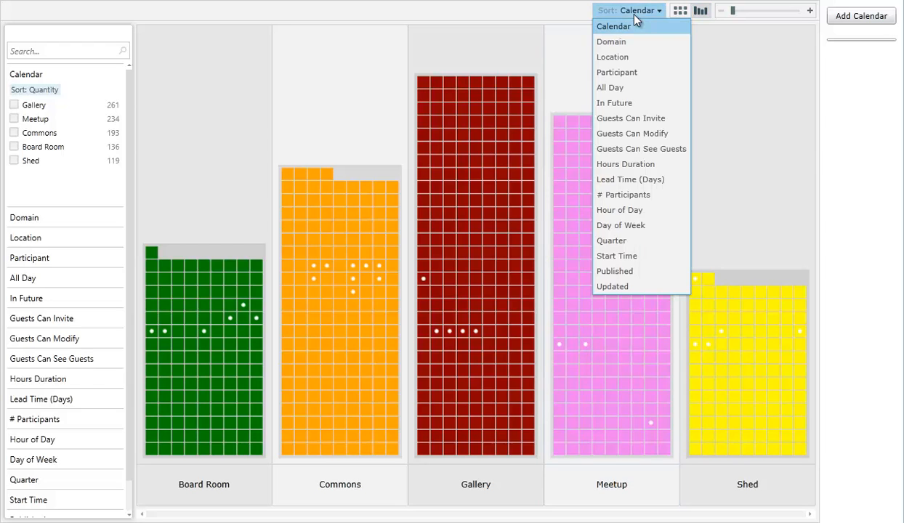
pyautogui.click(629, 226)
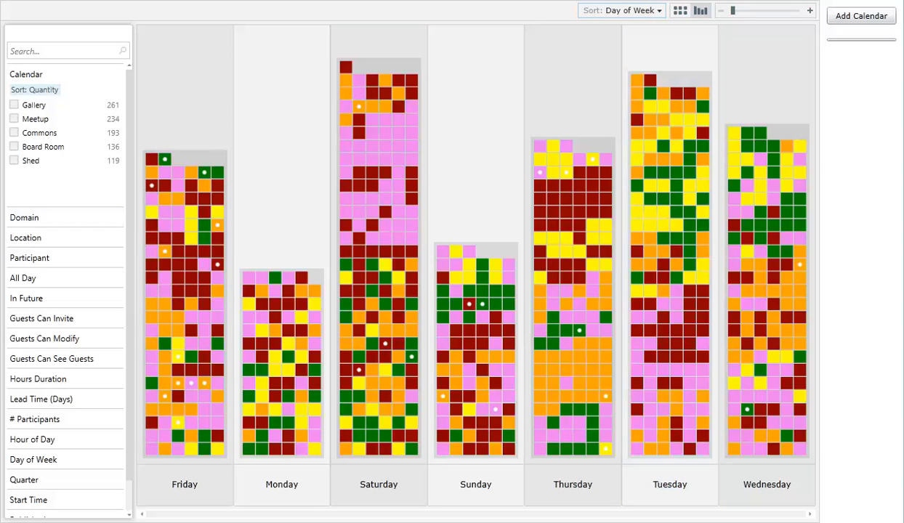
# Step: Filter the events to a 2012 start time and to Saturday and Sunday only
pyautogui.click(29, 500)
pyautogui.click(15, 469)
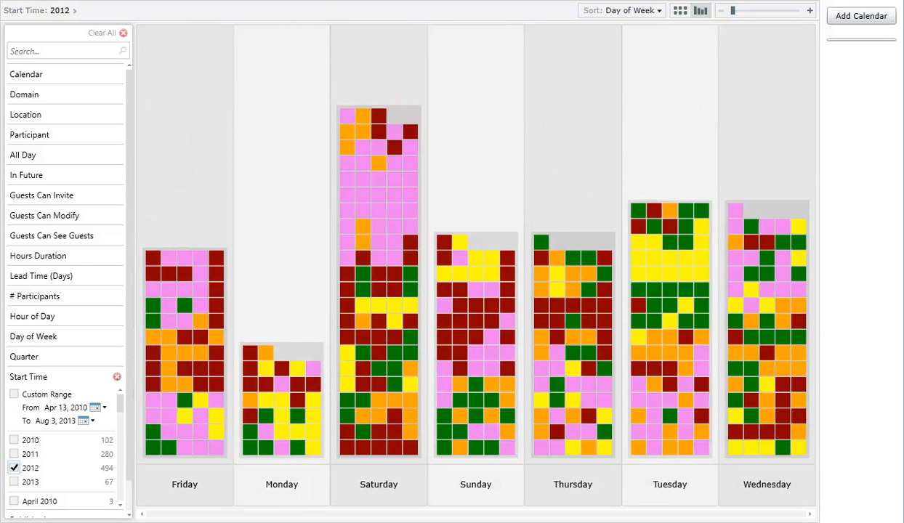
pyautogui.click(33, 336)
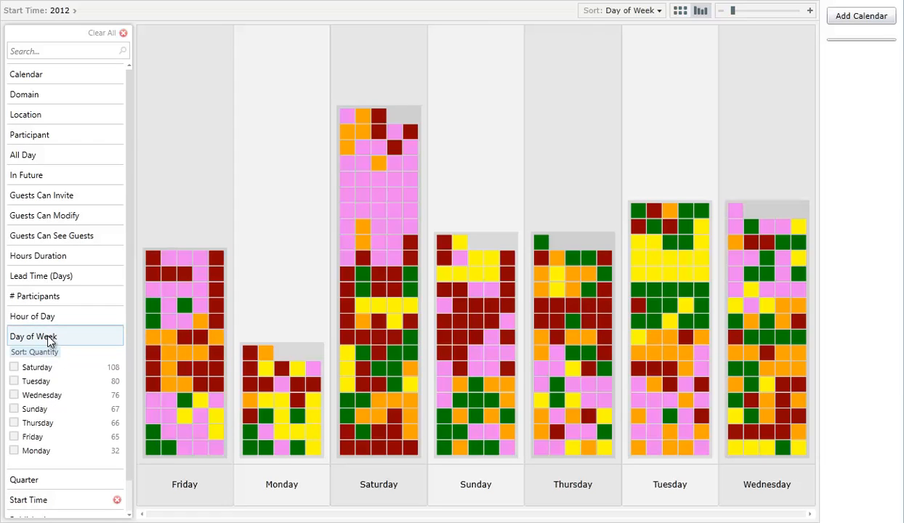
pyautogui.click(14, 368)
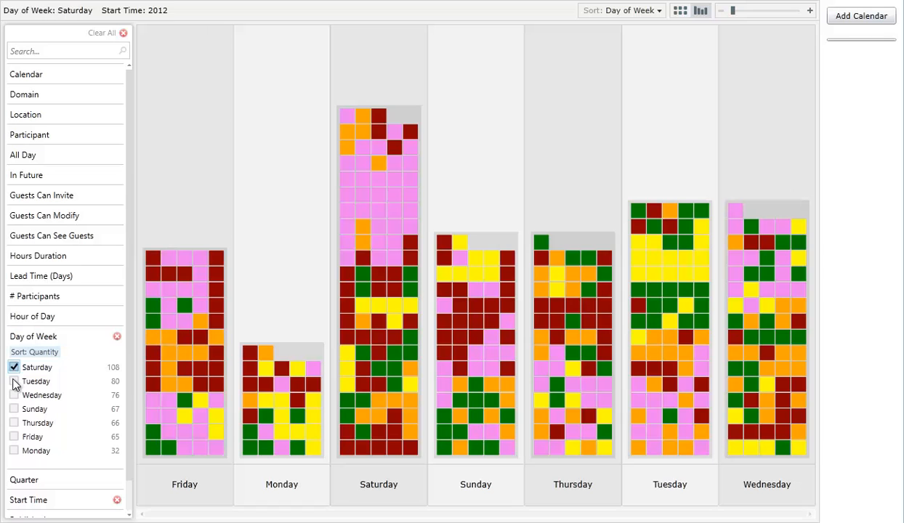
pyautogui.click(14, 410)
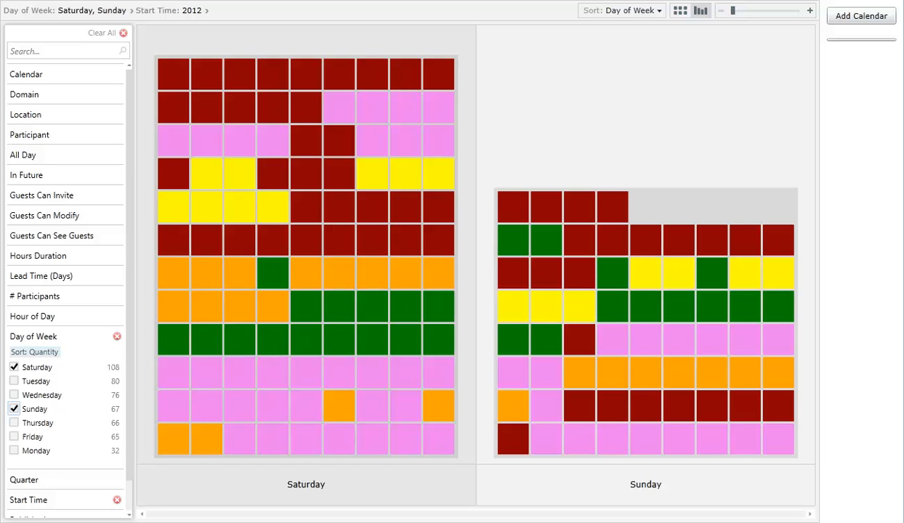
# Step: Clear the Day of Week and Start Time filters
pyautogui.click(117, 338)
pyautogui.click(117, 500)
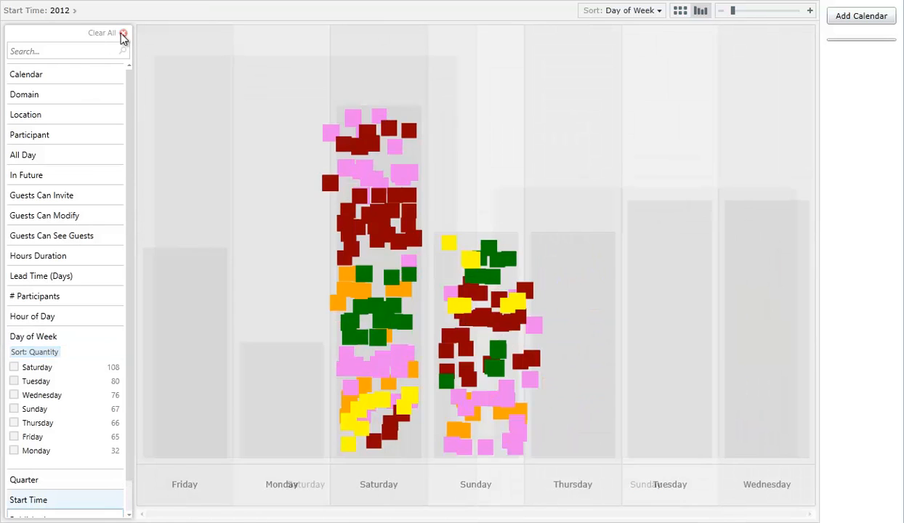
pyautogui.click(123, 33)
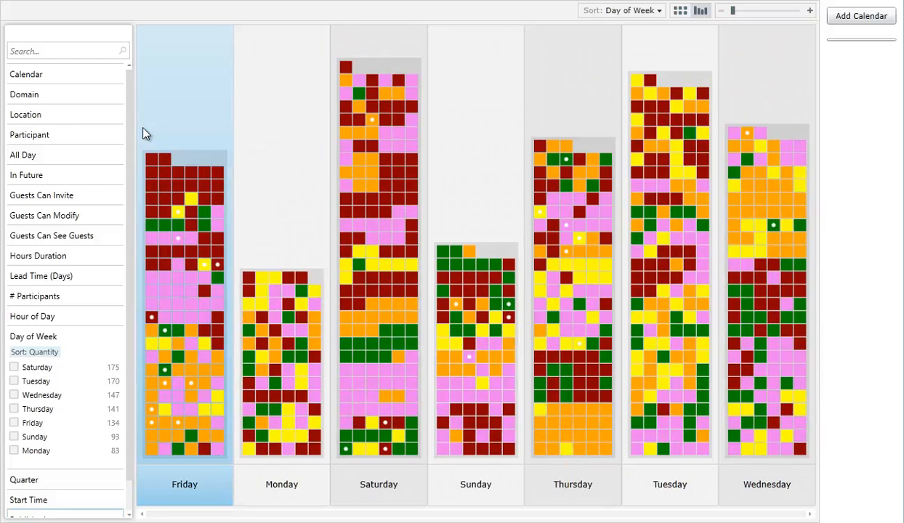
# Step: Limit the events to the Commons calendar and group them by Hour of Day
pyautogui.click(60, 78)
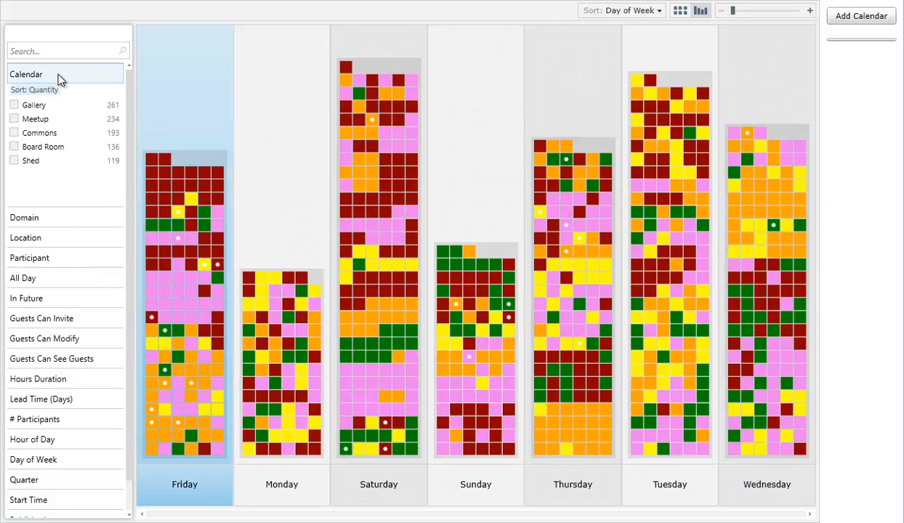
pyautogui.click(14, 133)
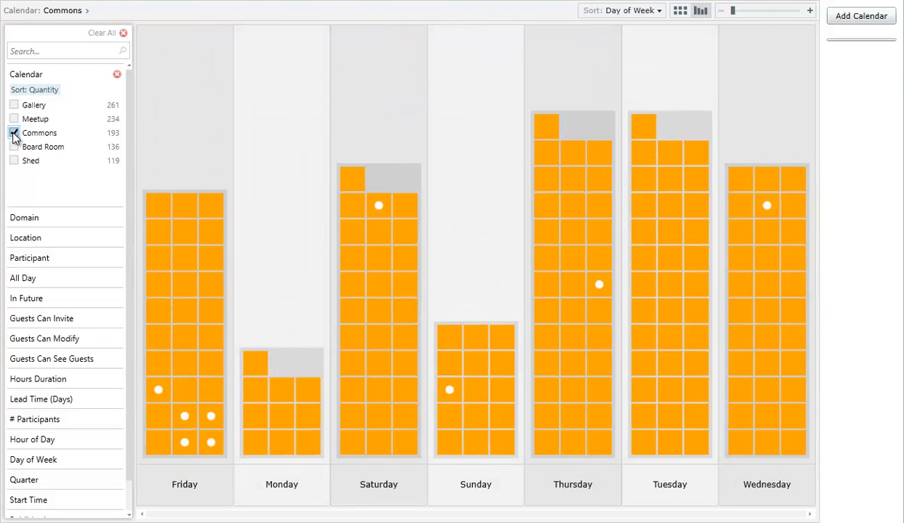
pyautogui.click(629, 11)
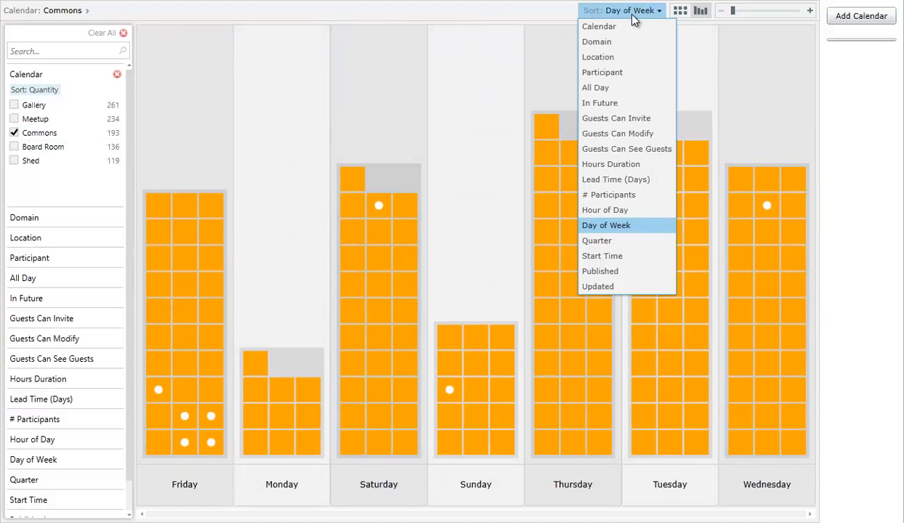
pyautogui.click(628, 211)
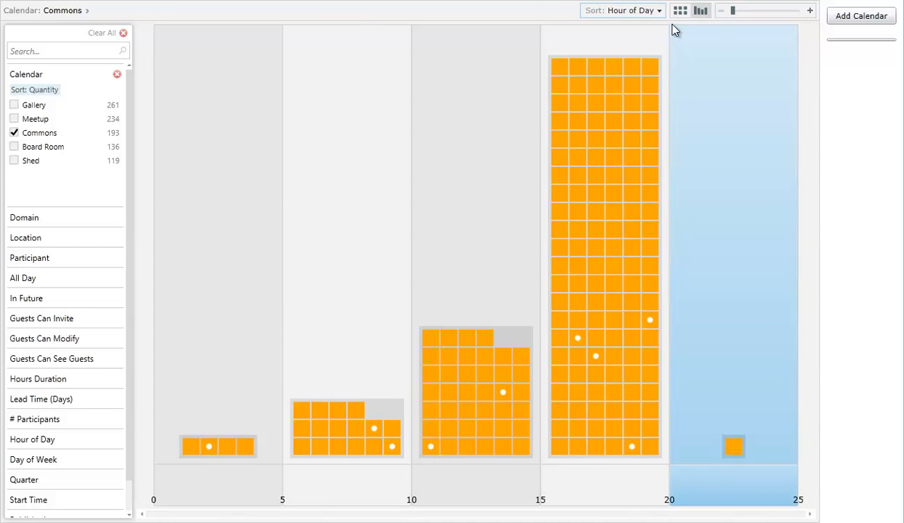
# Step: Group the Commons events by Start Time and drill down into October 2012
pyautogui.click(651, 12)
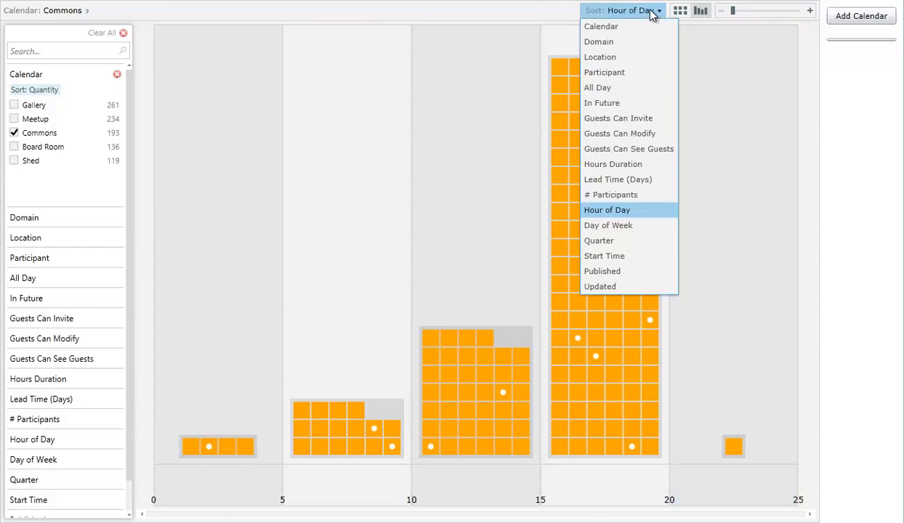
pyautogui.click(620, 261)
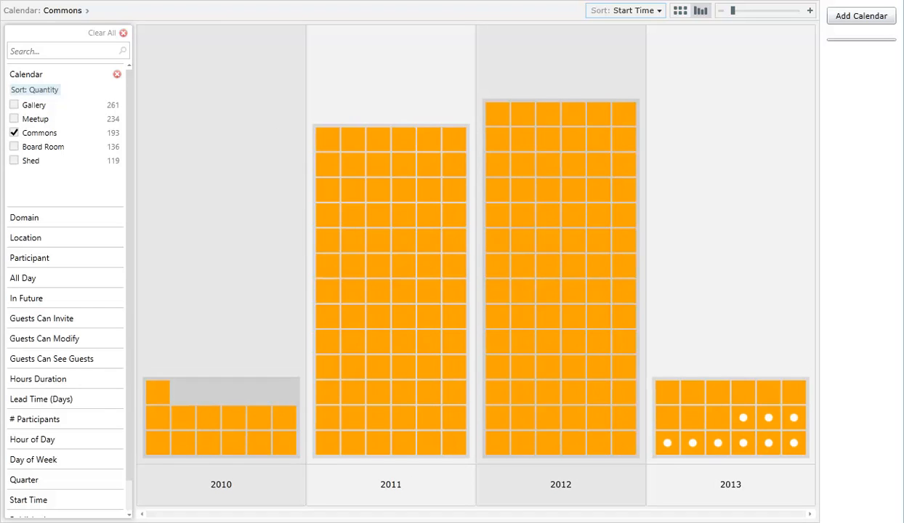
pyautogui.click(571, 68)
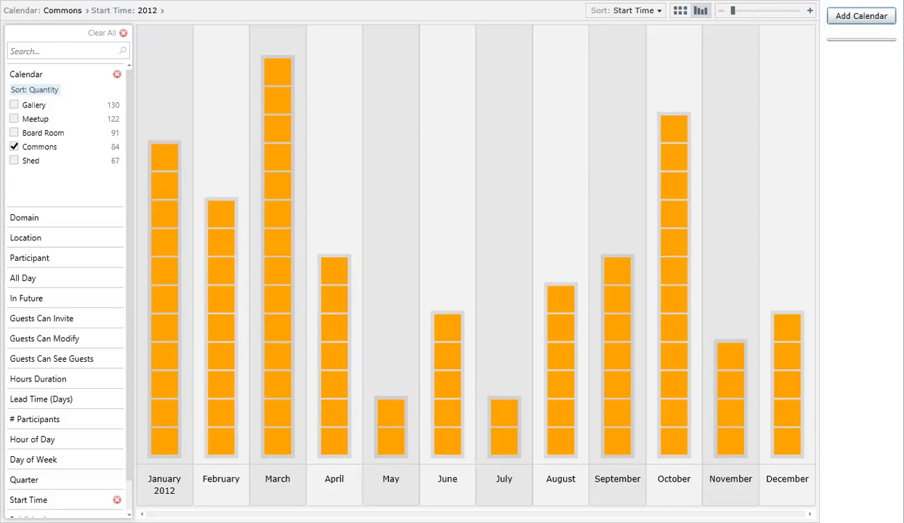
pyautogui.click(689, 77)
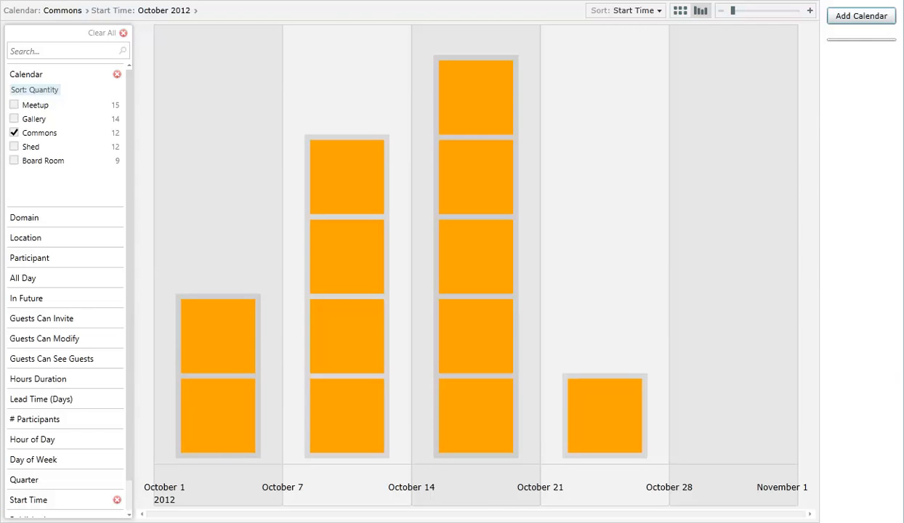
# Step: Inspect the details of a Commons event in the October 14–20 column and return to the October overview
pyautogui.click(462, 314)
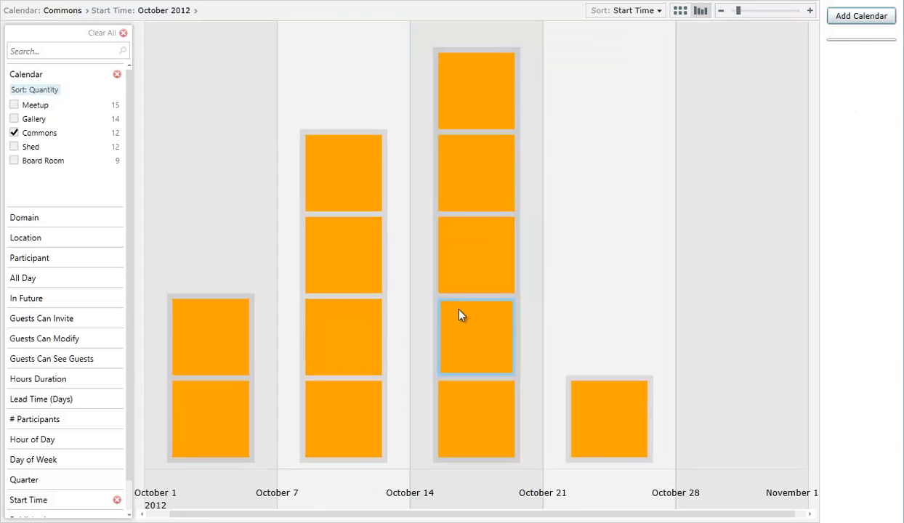
pyautogui.scroll(-3, 460, 314)
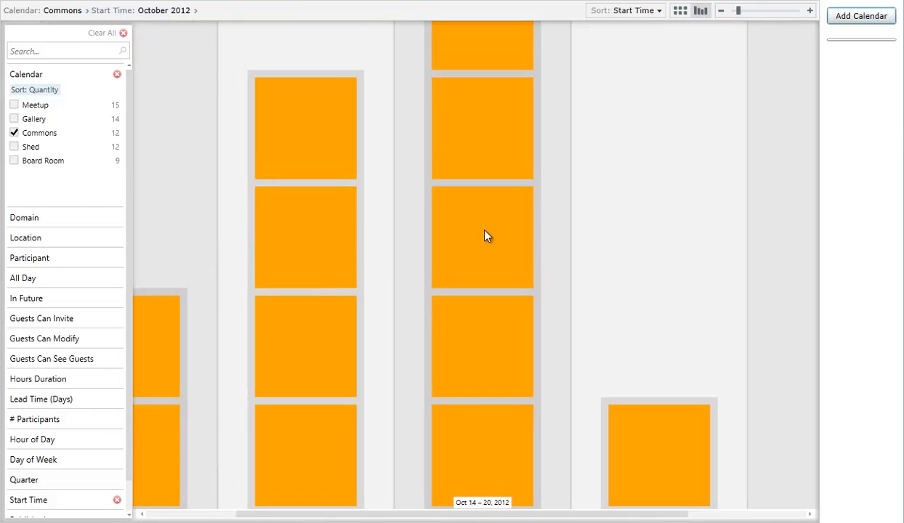
pyautogui.click(475, 135)
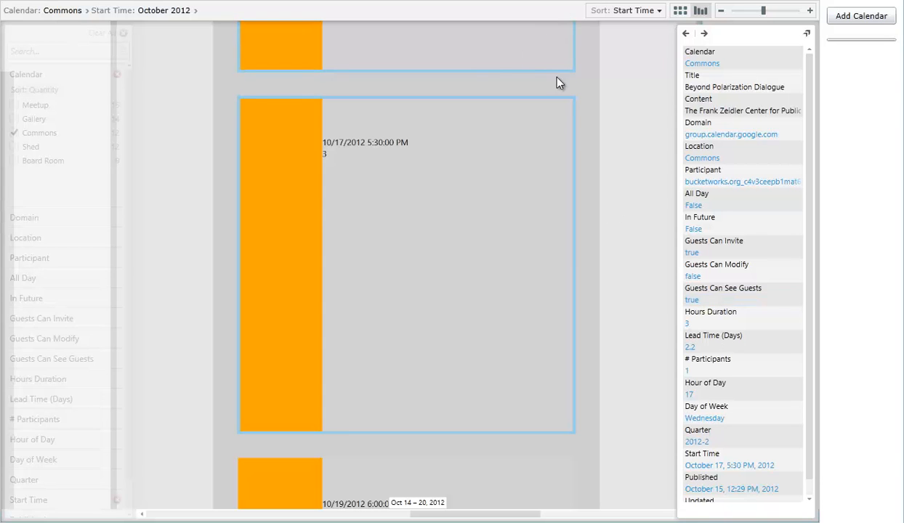
pyautogui.moveTo(611, 150); pyautogui.dragTo(486, 502)
pyautogui.scroll(-5, 546, 190)
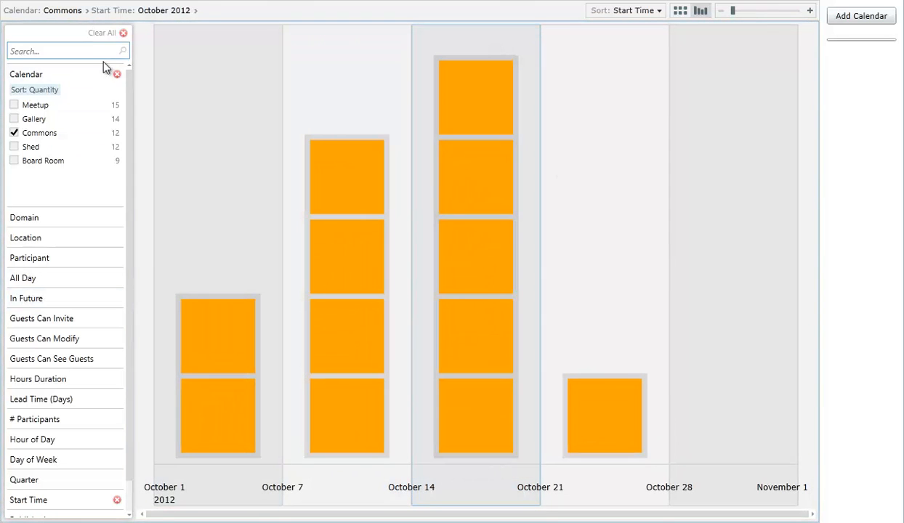
# Step: Clear all filters and restrict the events to those with over 2 participants
pyautogui.click(114, 34)
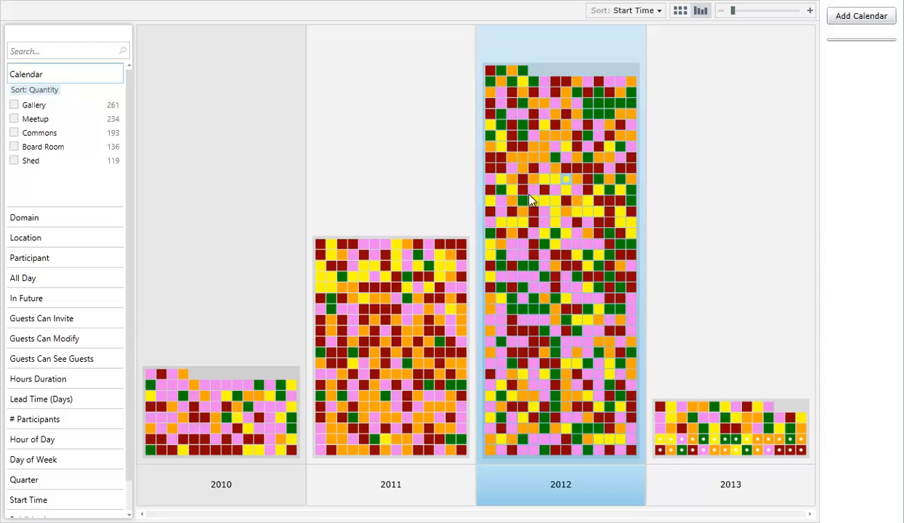
pyautogui.click(48, 420)
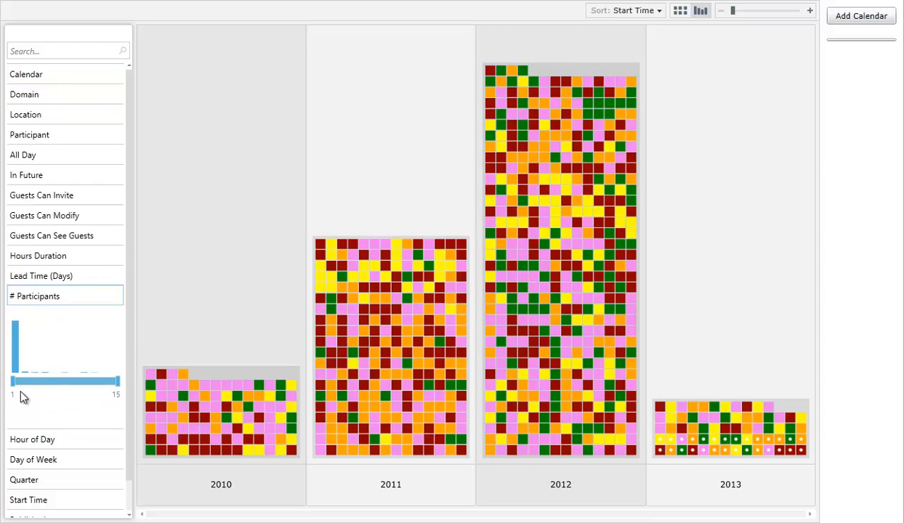
pyautogui.moveTo(13, 382); pyautogui.dragTo(16, 383)
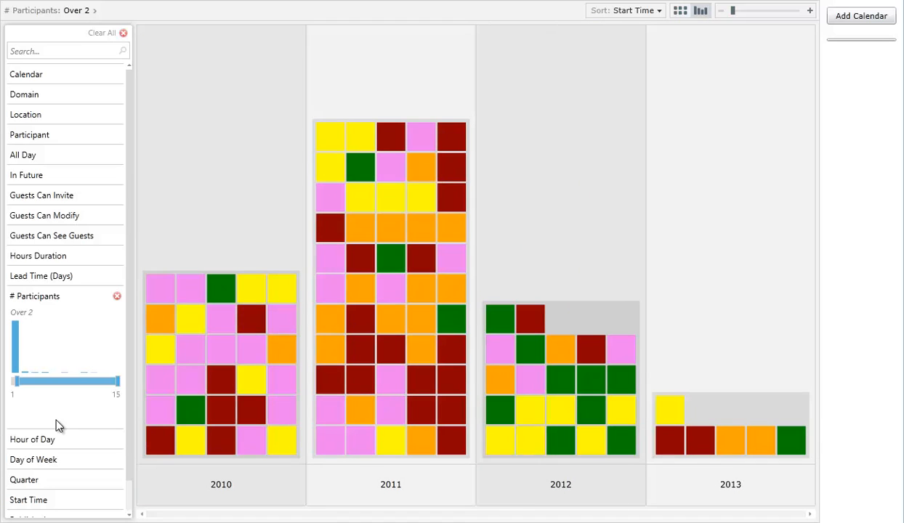
# Step: Remove the # Participants filter and show the Hours Duration distribution
pyautogui.click(117, 296)
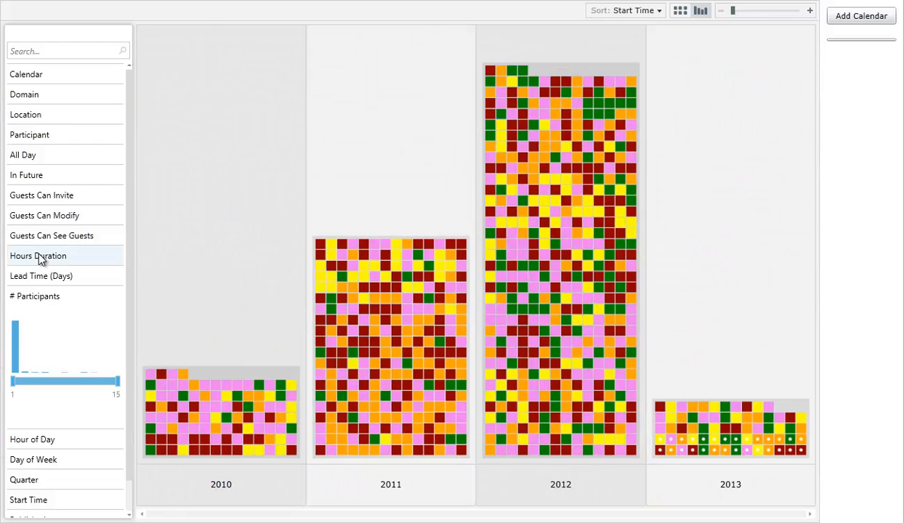
pyautogui.click(38, 255)
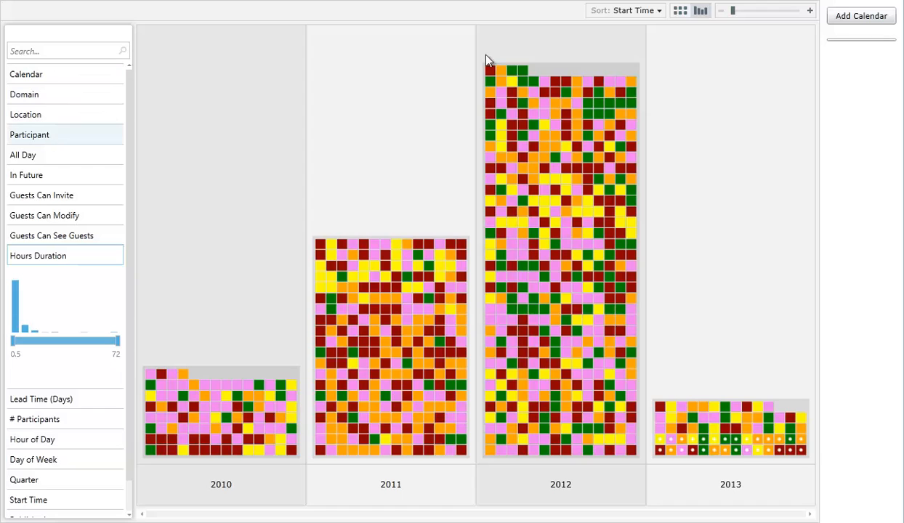
pyautogui.click(619, 12)
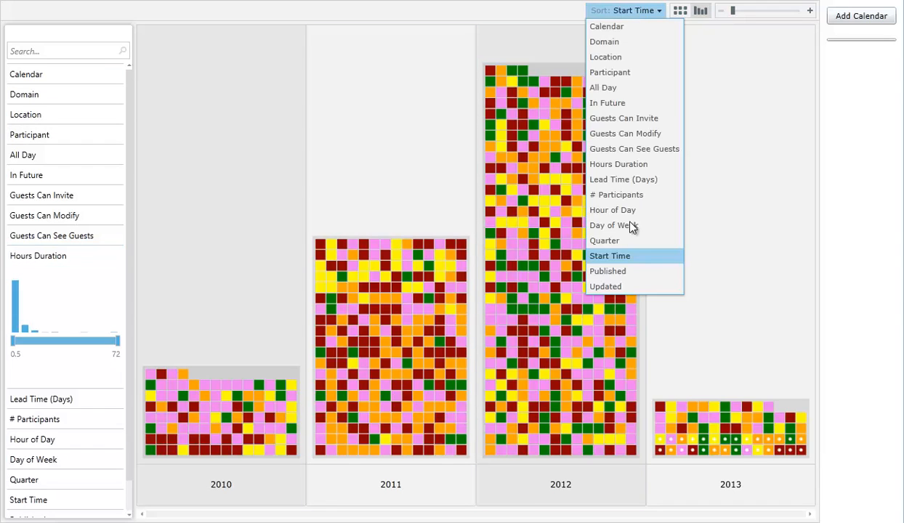
pyautogui.click(617, 257)
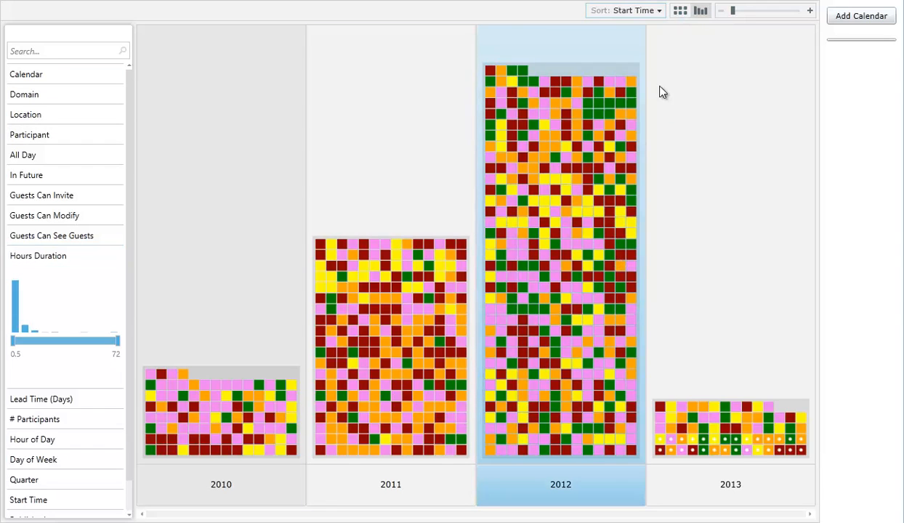
pyautogui.click(646, 12)
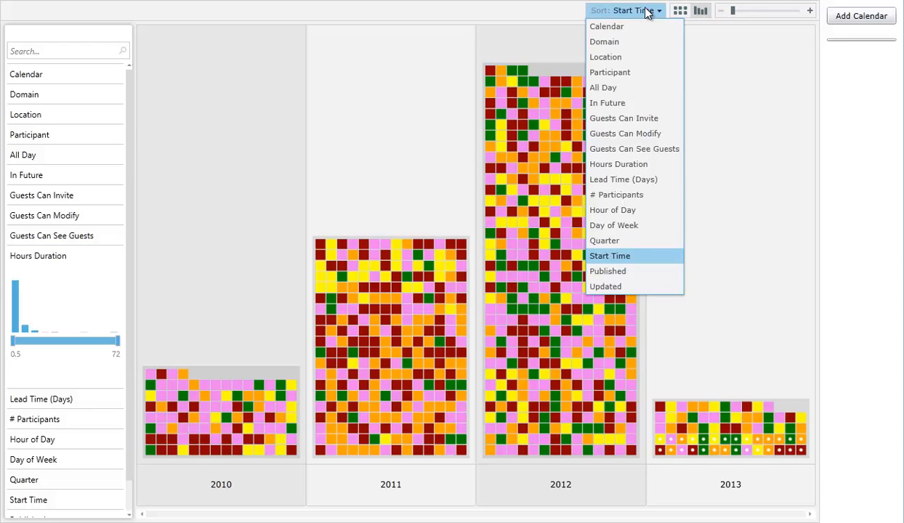
pyautogui.click(646, 12)
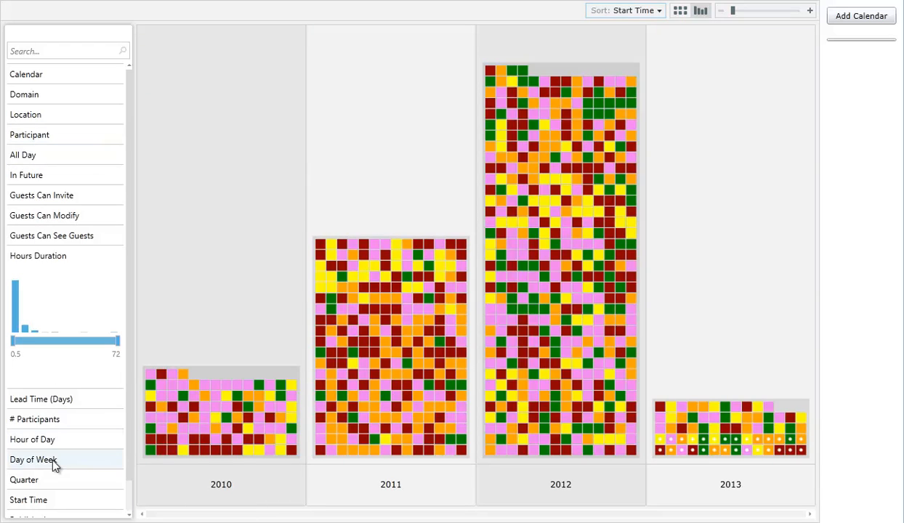
# Step: Filter the events to over 2 participants and an Hours Duration of over 1.6
pyautogui.click(48, 421)
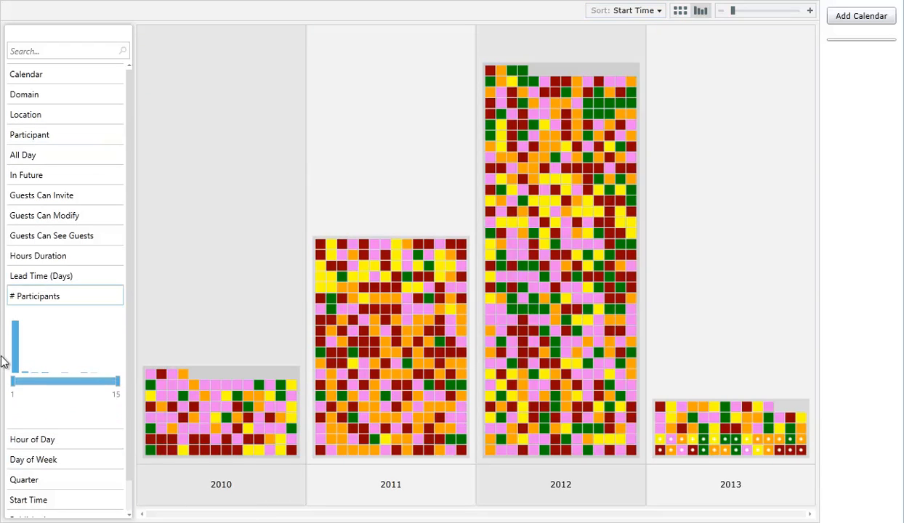
pyautogui.moveTo(13, 382); pyautogui.dragTo(16, 383)
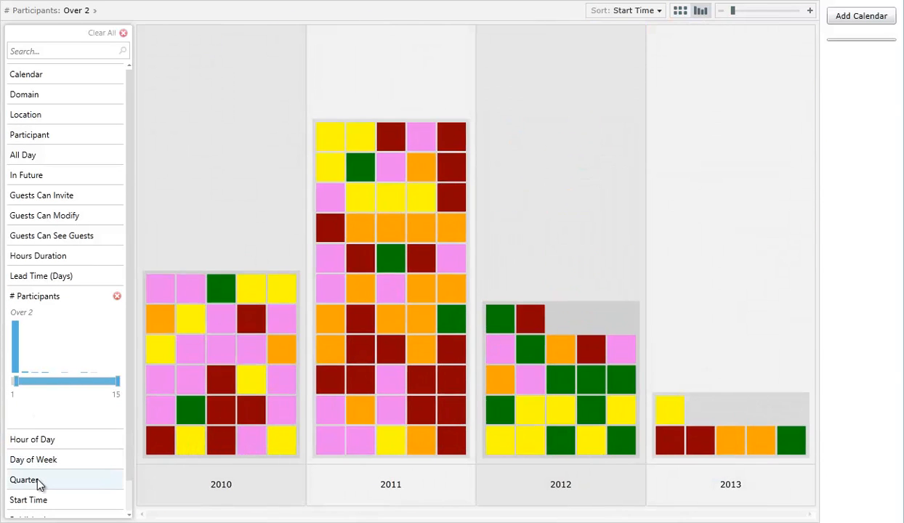
pyautogui.click(43, 260)
pyautogui.moveTo(14, 339); pyautogui.dragTo(21, 339)
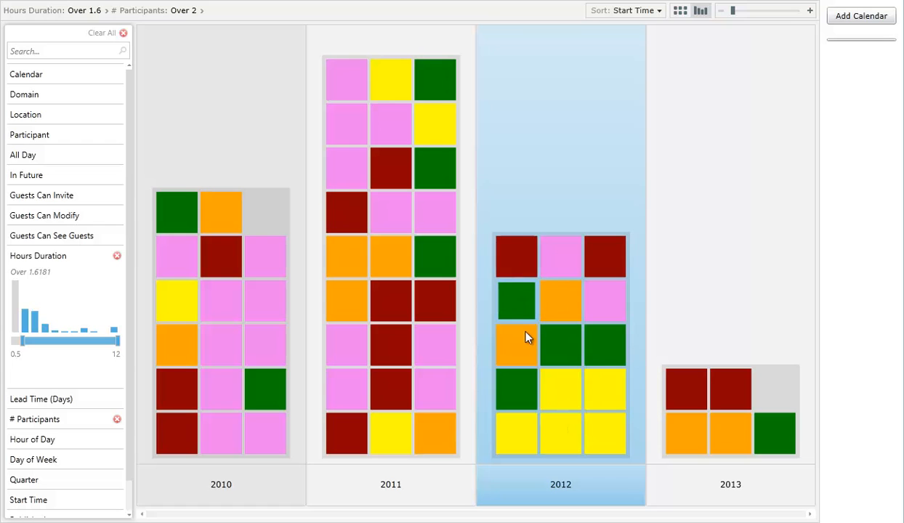
# Step: Inspect the details of the orange Commons event in the 2012 column and return to the yearly graph
pyautogui.click(564, 299)
pyautogui.click(564, 298)
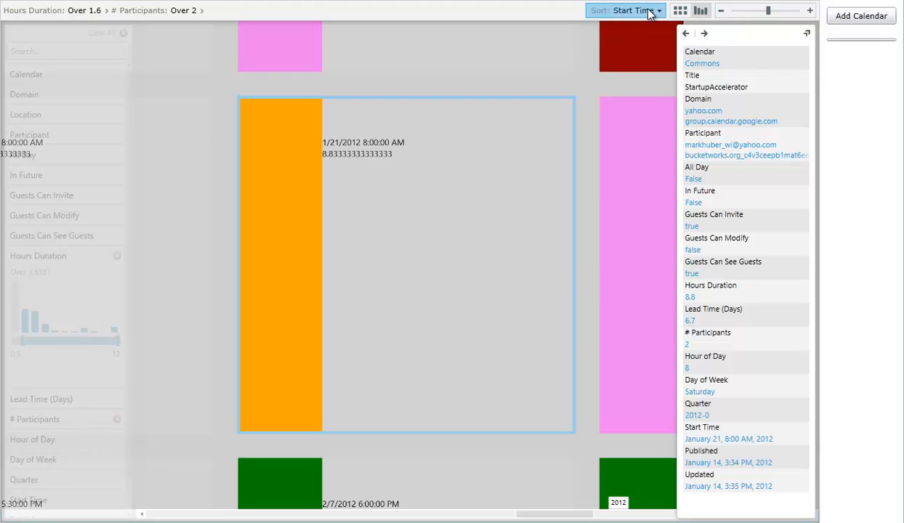
pyautogui.click(465, 207)
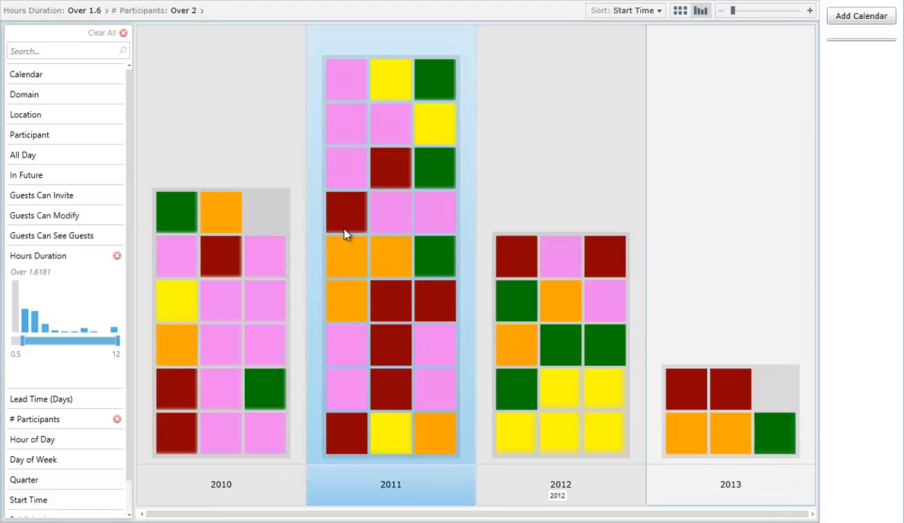
# Step: Group the event graph by Participant to view its distribution, and regroup it by Calendar
pyautogui.click(649, 15)
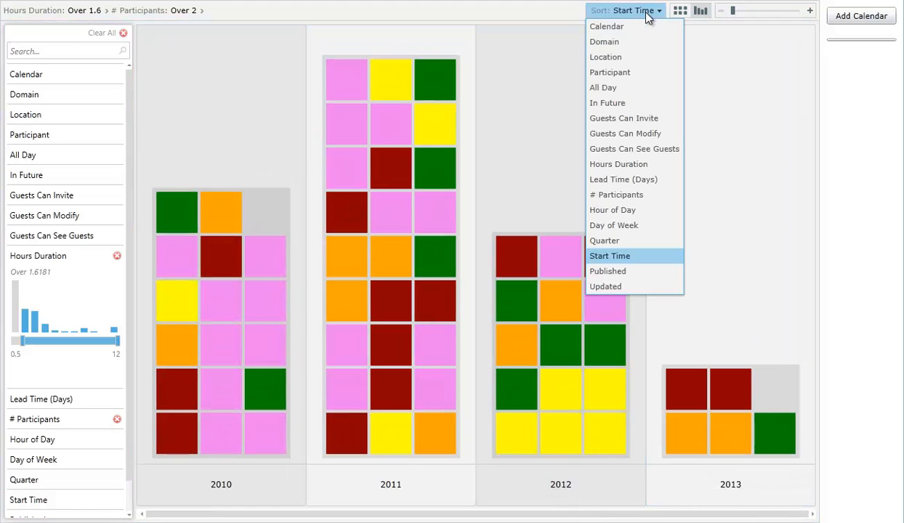
pyautogui.click(625, 78)
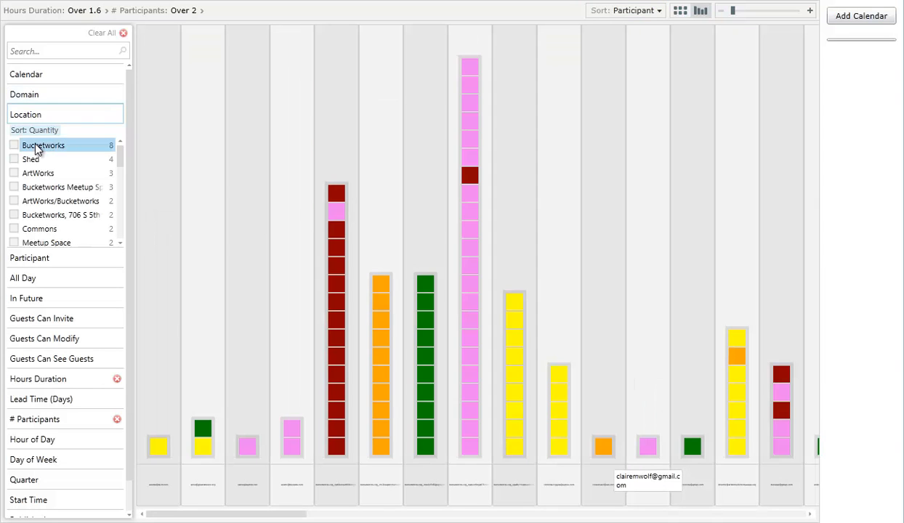
pyautogui.click(632, 12)
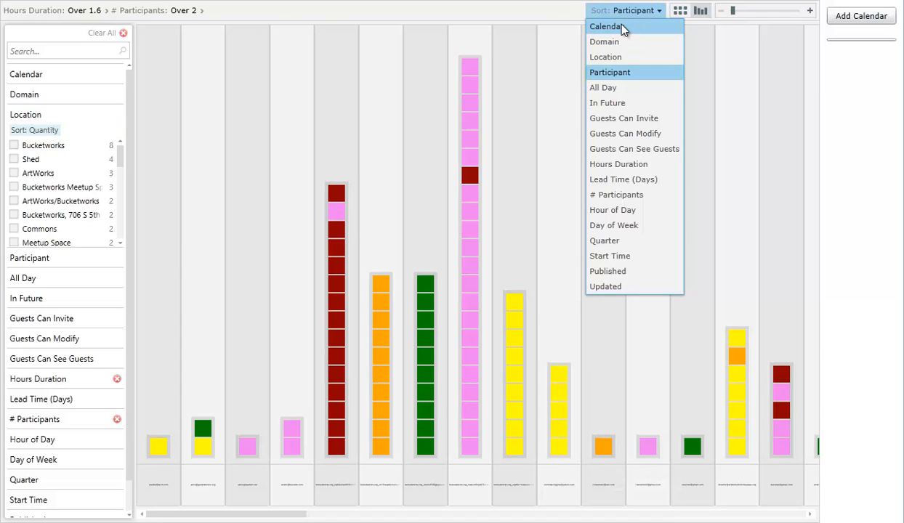
pyautogui.click(622, 28)
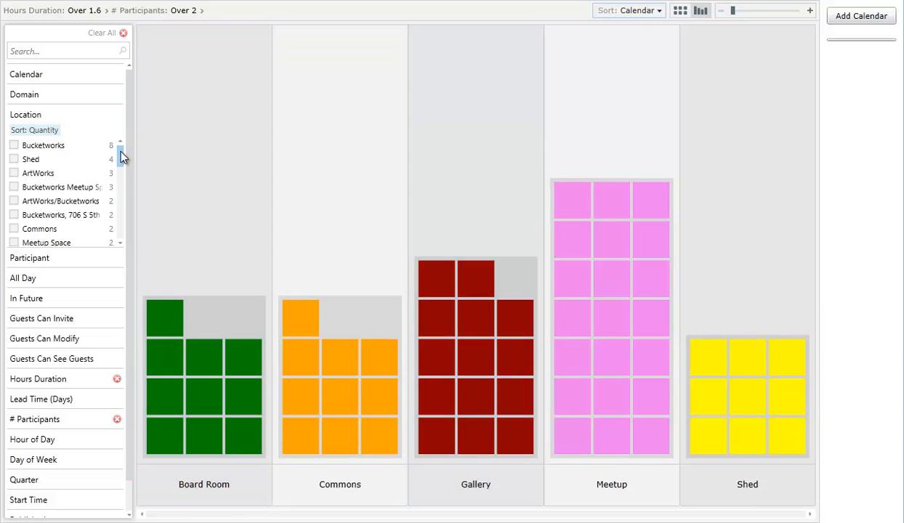
# Step: Filter the events to the lushproduction.com domain and open the details of the matching Gallery event
pyautogui.click(22, 96)
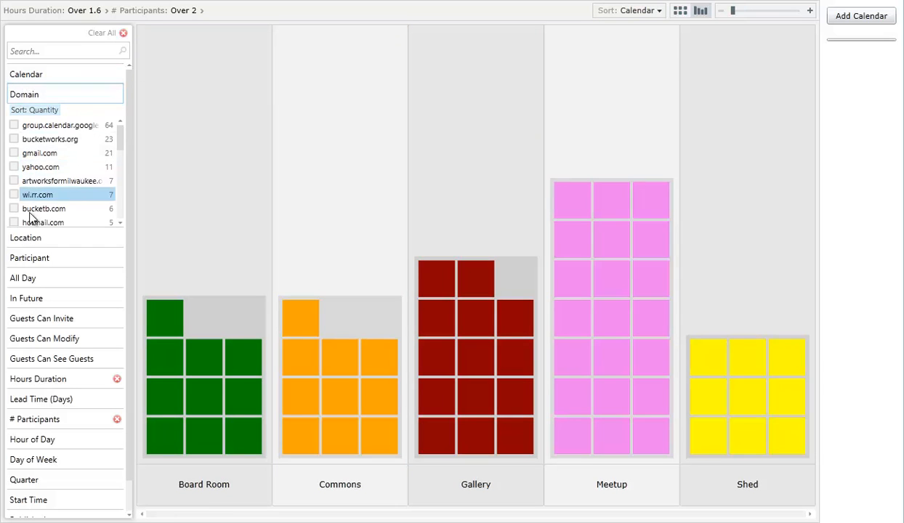
pyautogui.moveTo(120, 135); pyautogui.dragTo(120, 179)
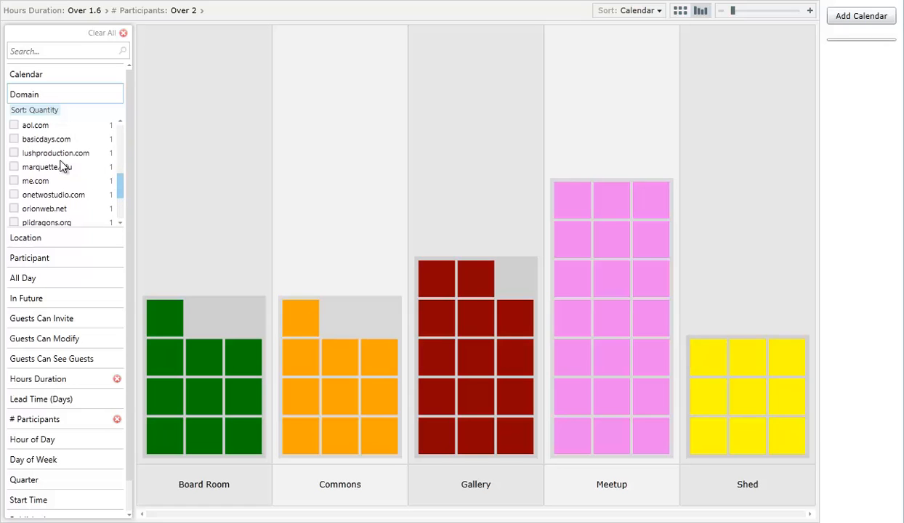
pyautogui.click(14, 154)
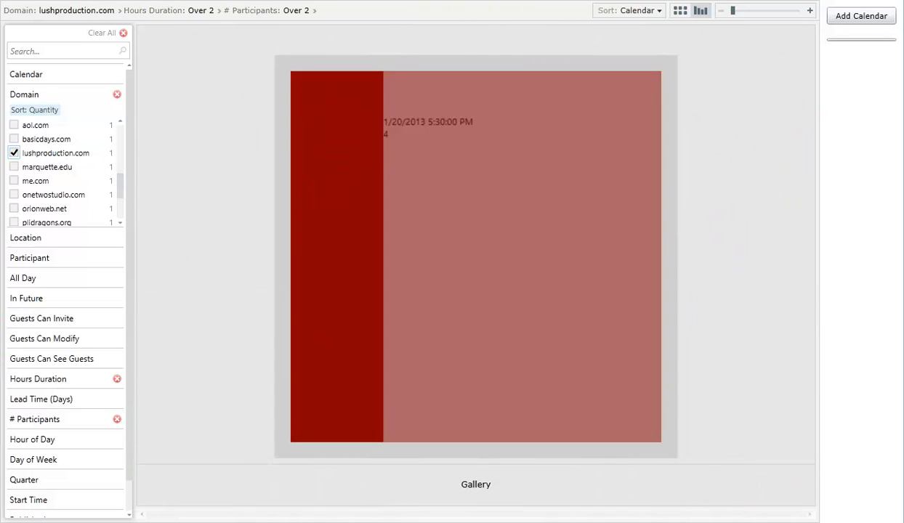
pyautogui.click(520, 224)
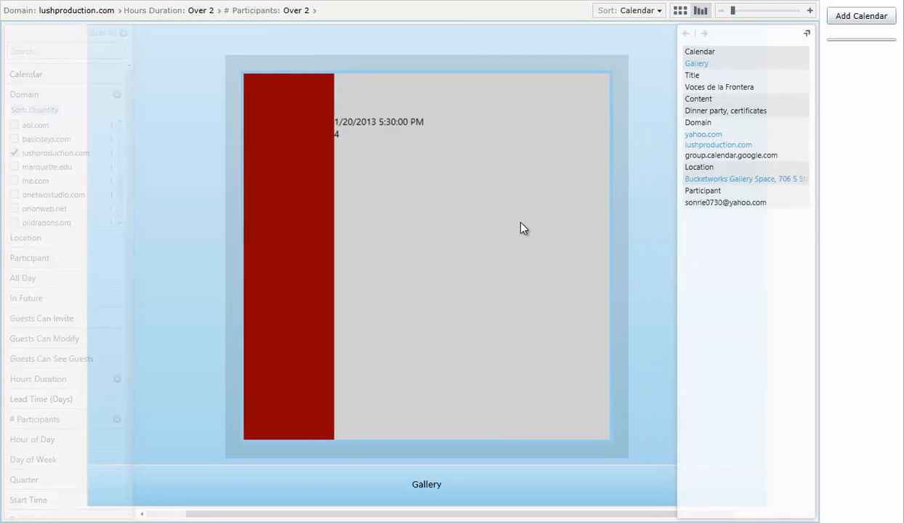